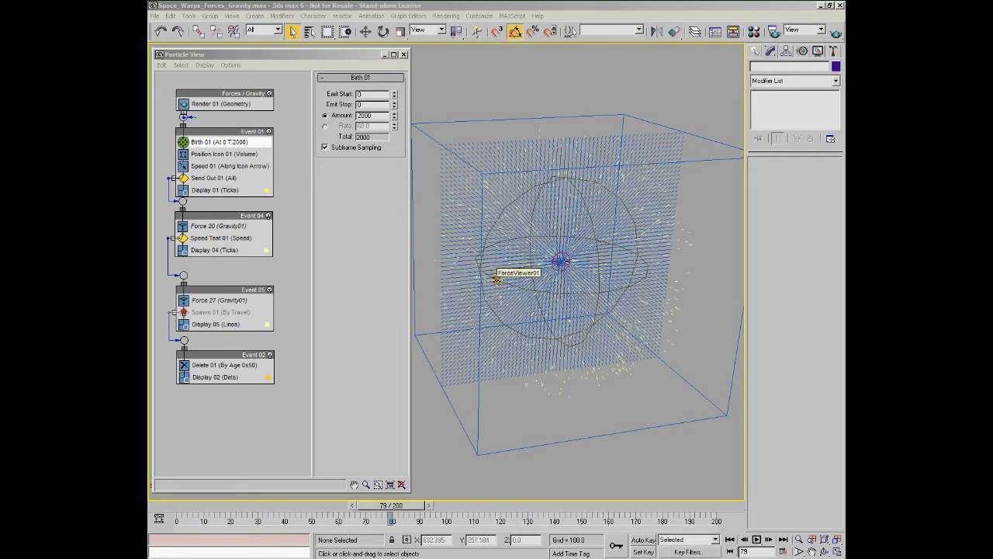
- Set the ForceViewer01 helper's X and Y resolution to 10 and turn off the Forces / Gravity particle flow
left_click(480, 396)
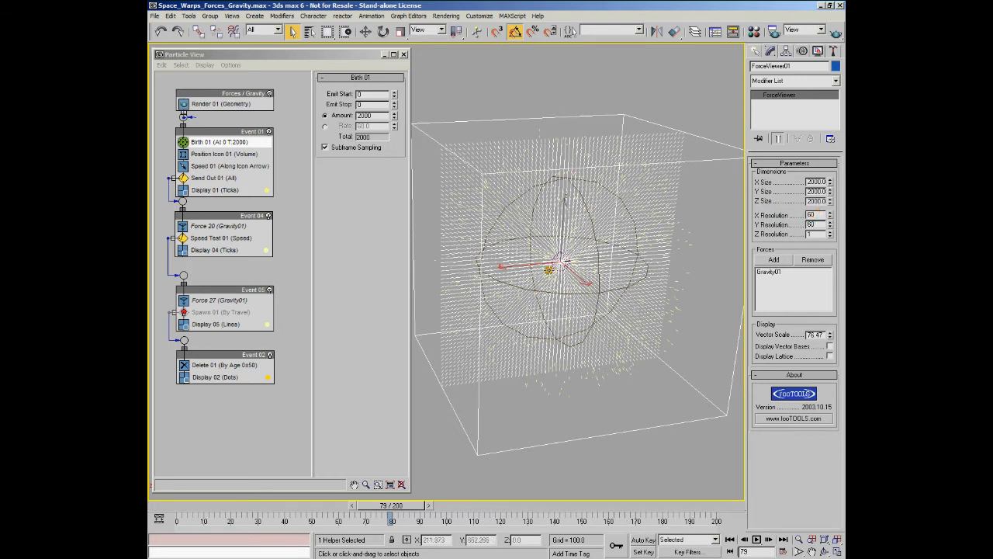
double_click(811, 215)
type("10")
key("Tab")
type("10")
key("Return")
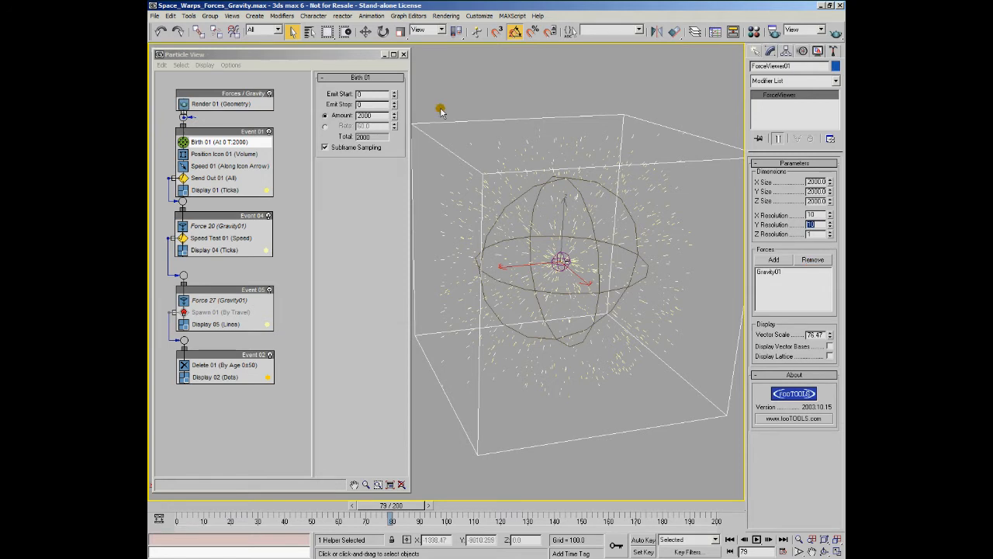
left_click(253, 95)
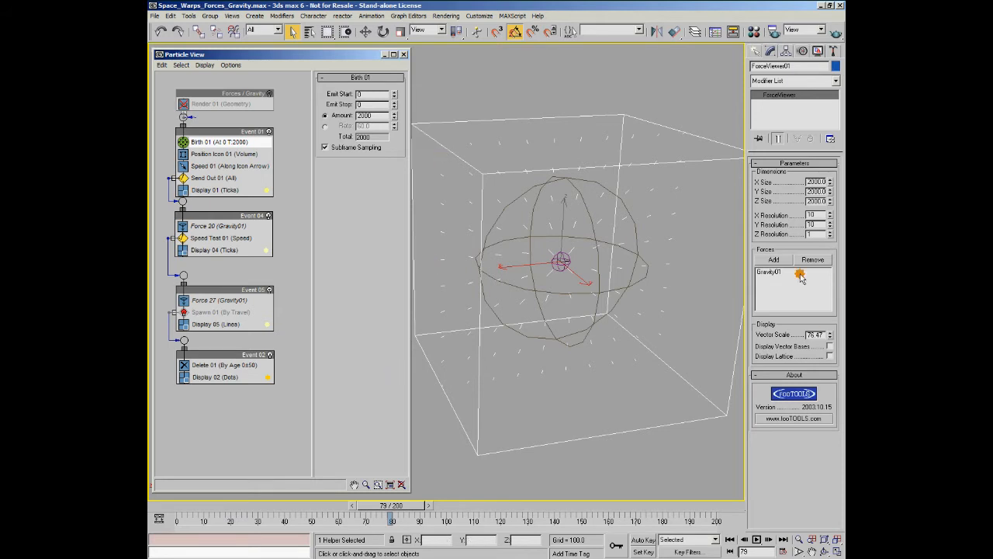
- Set the force viewer's Z resolution to 10 and highlight Gravity01 in its list of forces
left_click(817, 237)
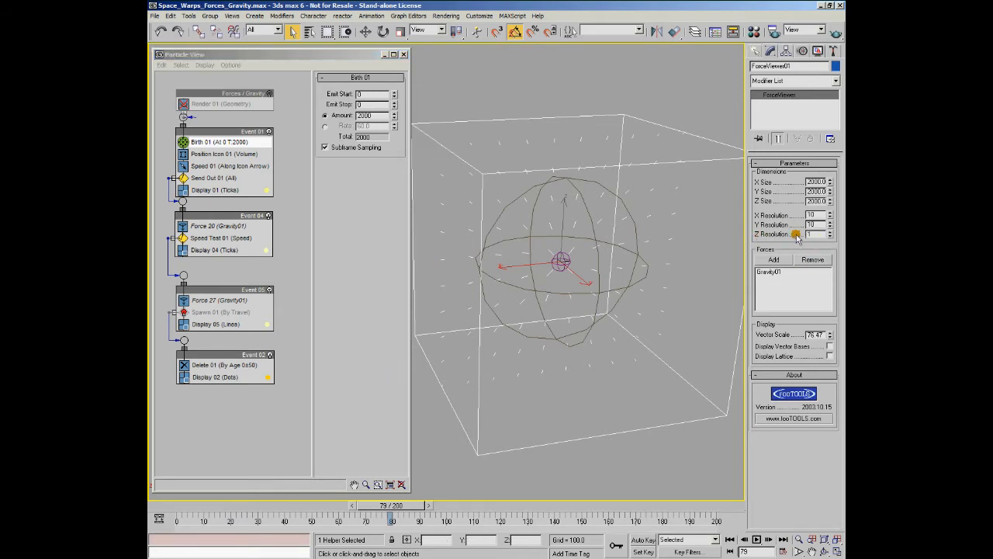
double_click(821, 234)
type("10")
key("Return")
middle_click_drag(701, 258, 591, 244, "alt")
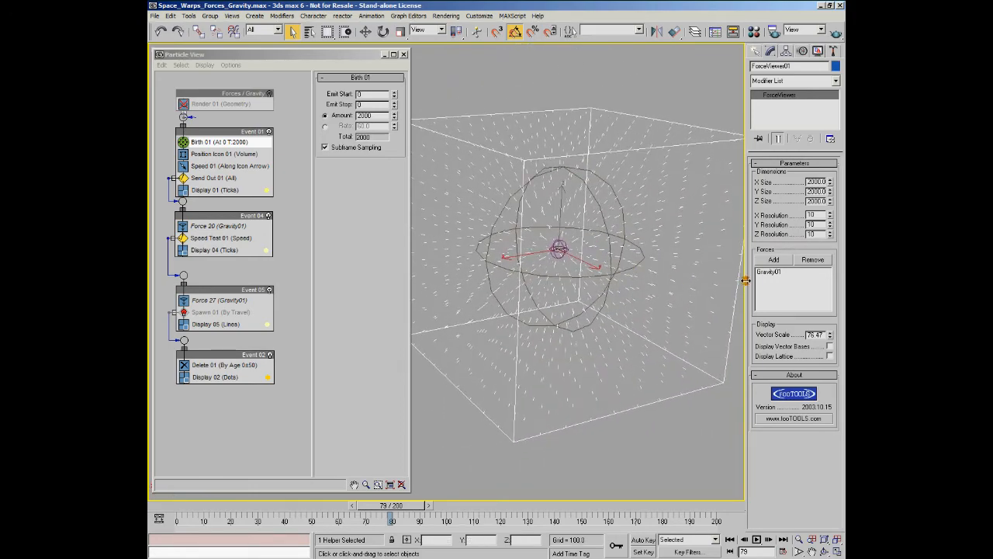
left_click(768, 272)
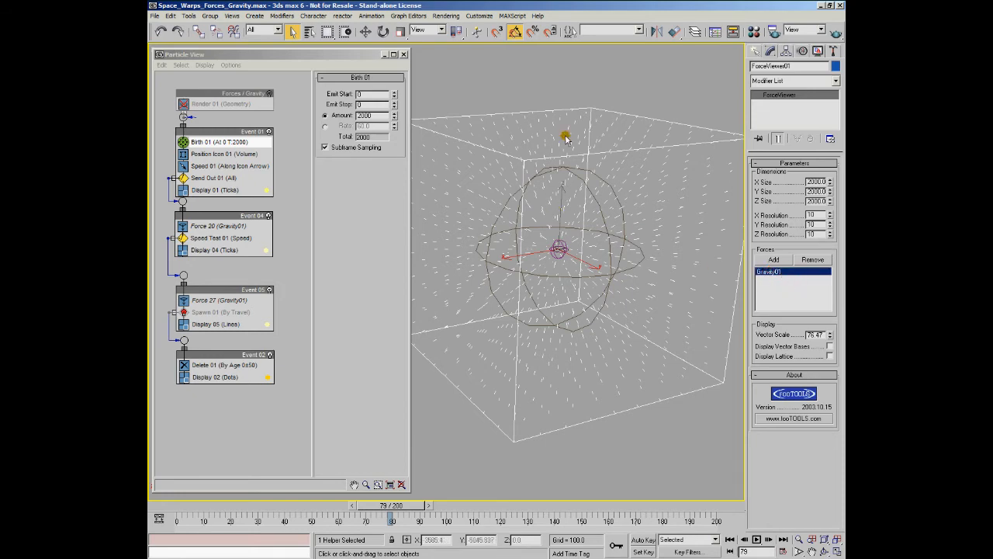
middle_click_drag(595, 326, 646, 308, "alt")
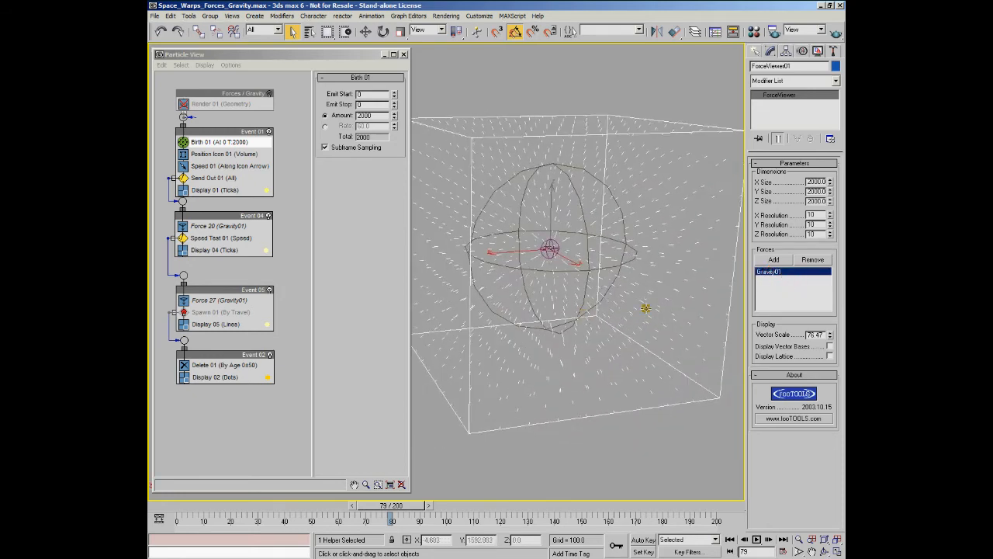
- Reset the force viewer's Z resolution to 1 and set its X and Y resolution to 60
right_click(832, 234)
left_click_drag(824, 216, 784, 213)
type("60")
key("Tab")
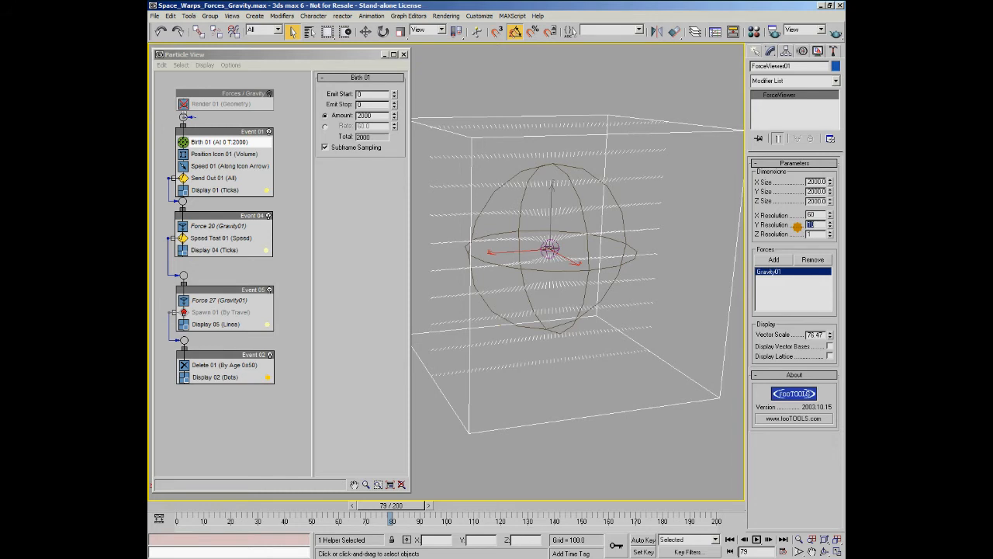
type("8")
key("Return")
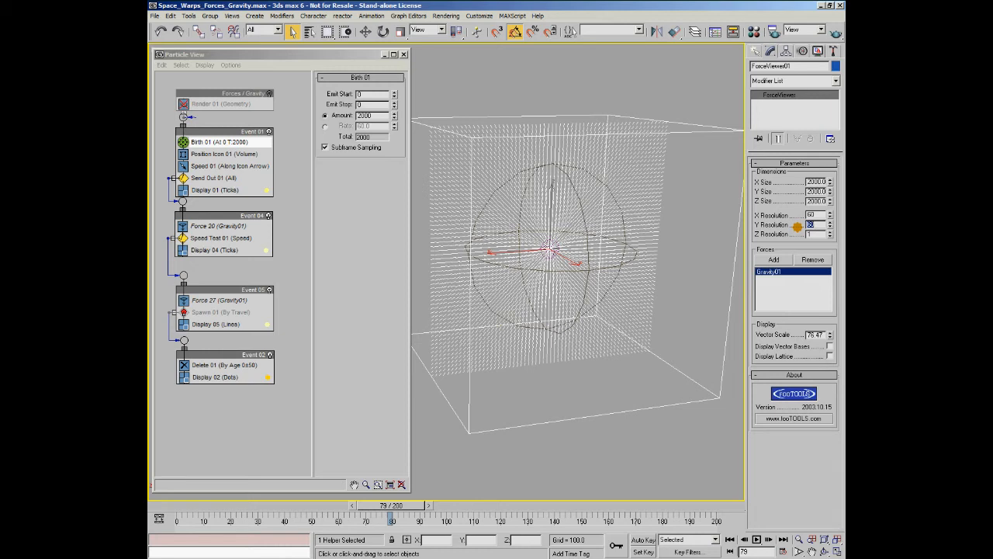
- Try a Z resolution of 20 on the force viewer and reset it to 1
middle_click_drag(652, 270, 584, 255, "alt")
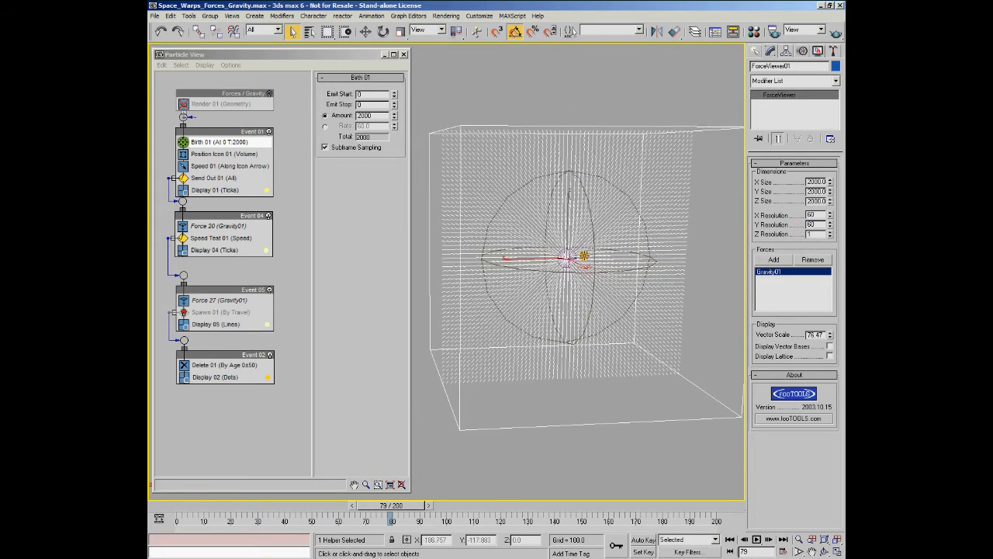
double_click(810, 234)
type("20")
key("Return")
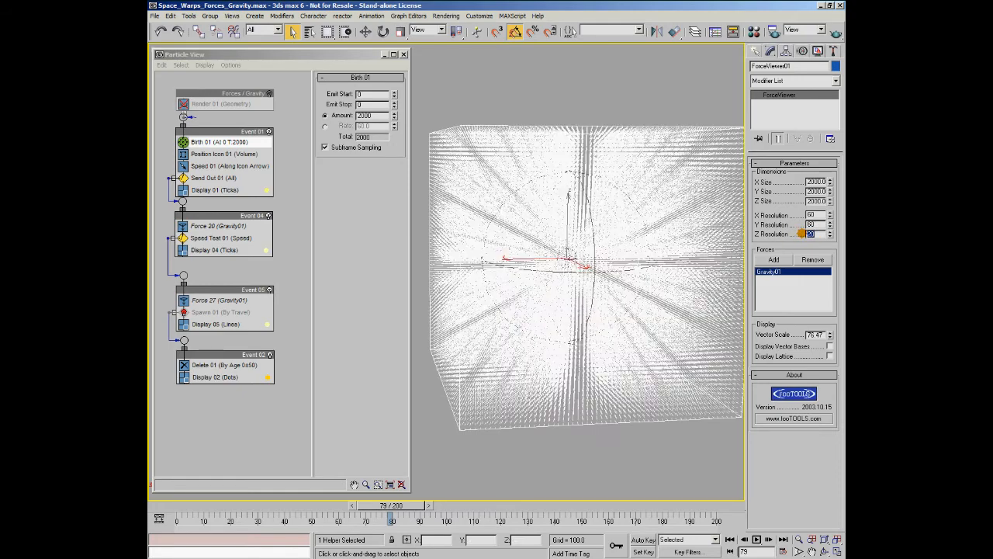
middle_click_drag(538, 228, 601, 231, "alt")
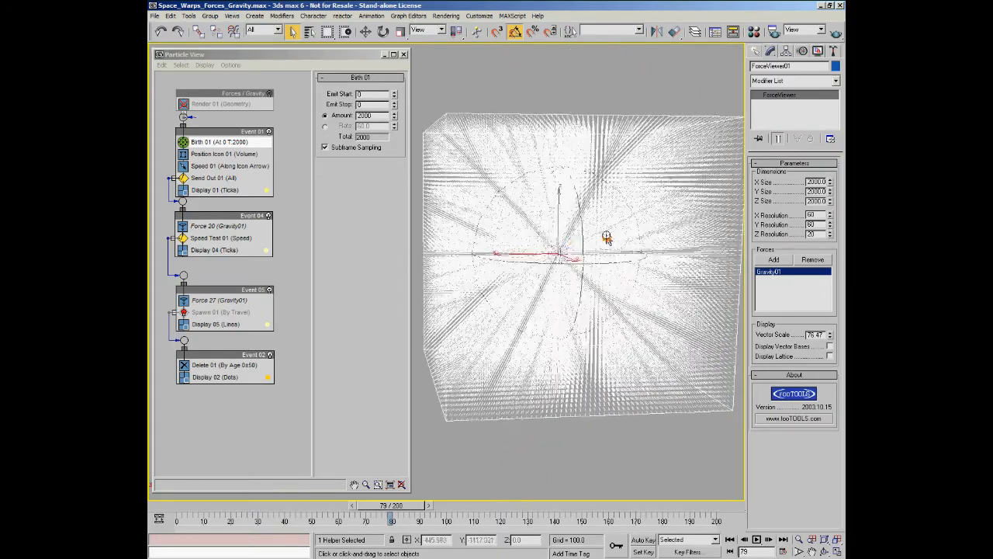
right_click(830, 235)
mouse_move(628, 276)
middle_mouse_down("alt")
mouse_move(616, 277)
mouse_move(660, 272)
mouse_move(625, 273)
middle_mouse_up("alt")
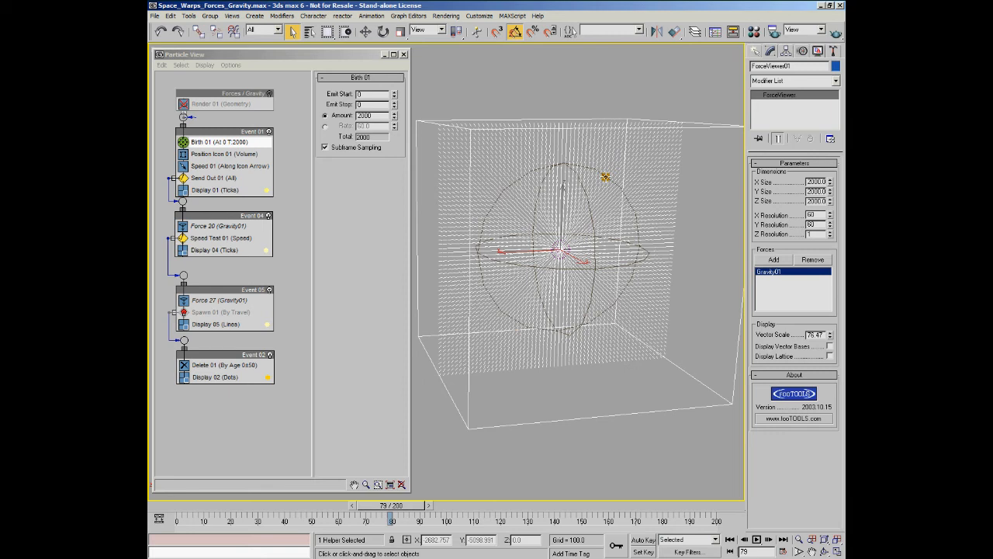
- Deselect the force viewer and select the Gravity01 space warp at the centre of the spherical range indicators
right_click(606, 177)
left_click(632, 126)
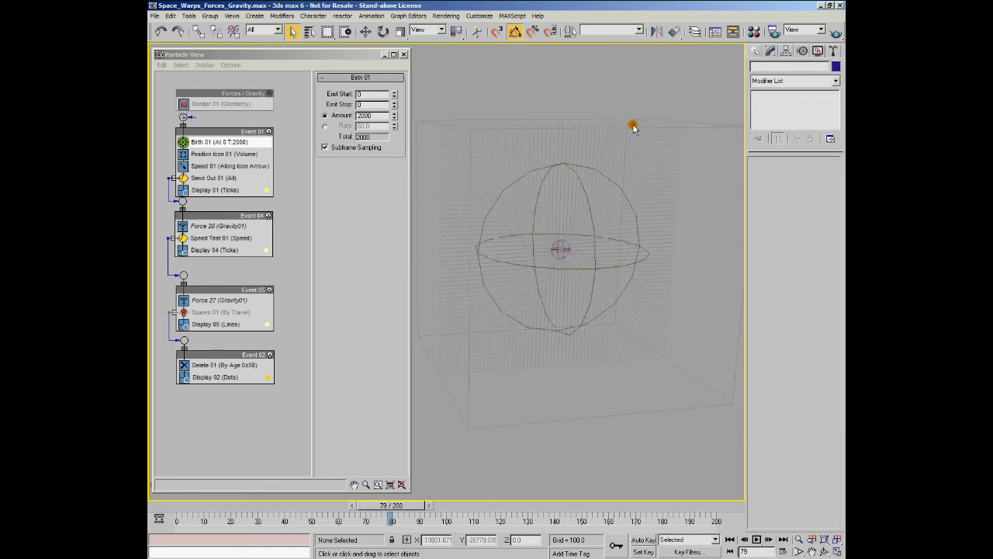
middle_click_drag(625, 227, 543, 234, "alt")
scroll(607, 227, "up", 3)
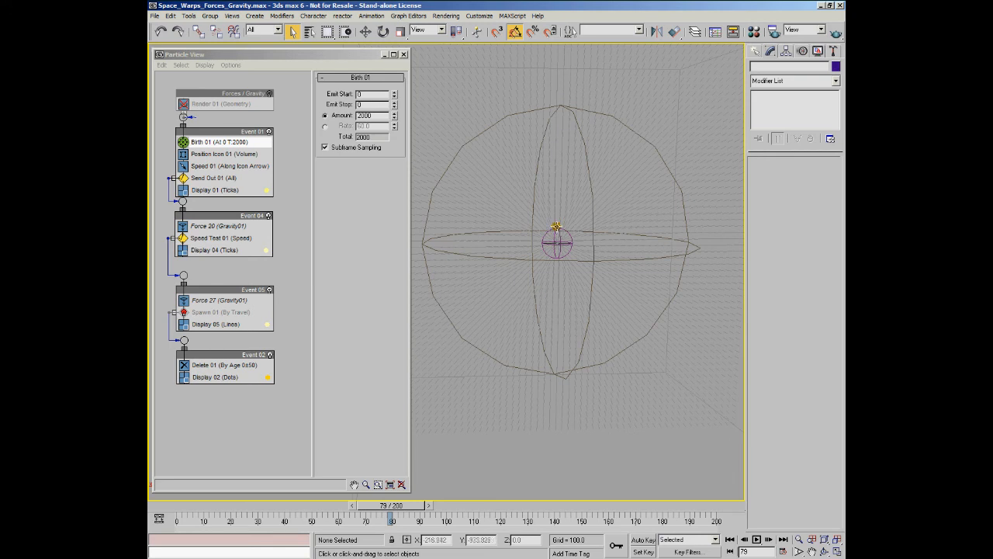
left_click(558, 229)
middle_click_drag(623, 246, 639, 246, "alt")
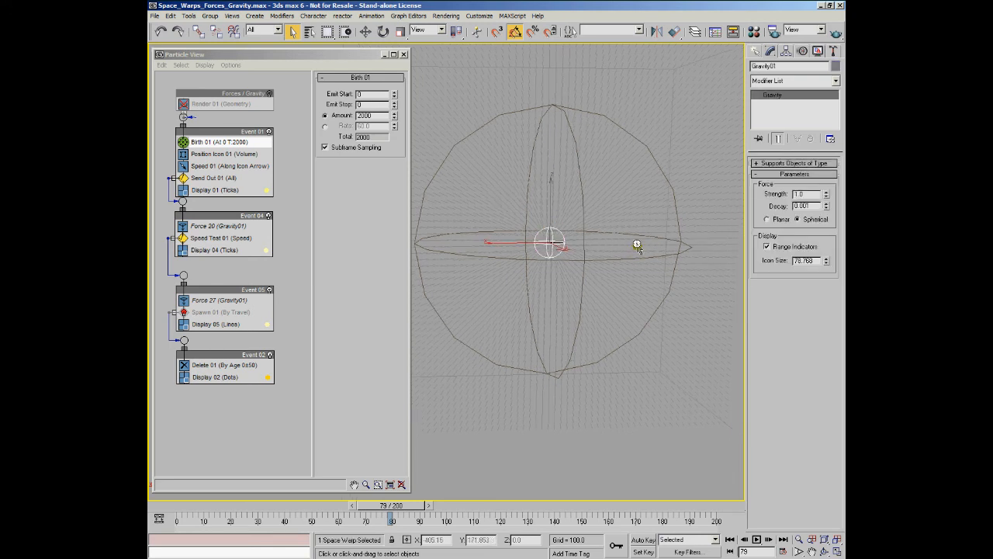